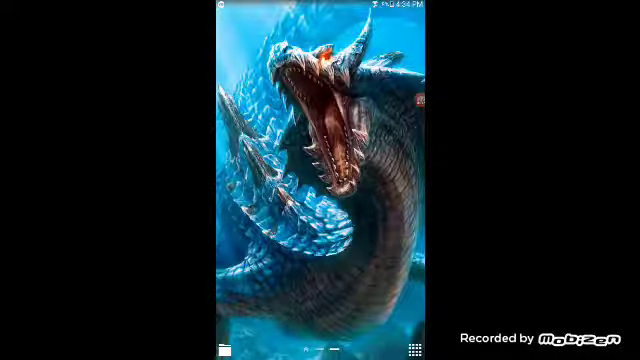
# Drag the Dinosaur Wallpaper app from the app drawer to Uninstall, confirm, and recheck the app list
pyautogui.click(415, 349)
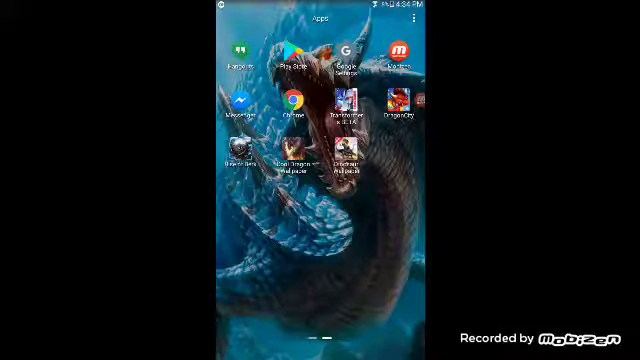
pyautogui.moveTo(346, 160); pyautogui.dragTo(346, 18)
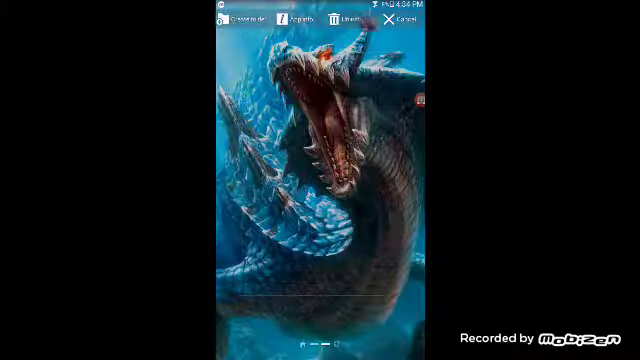
pyautogui.click(362, 207)
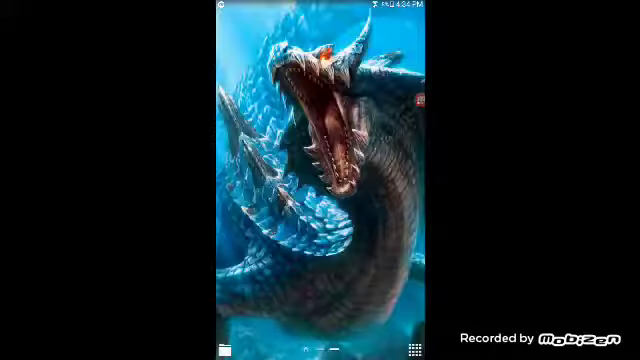
pyautogui.click(414, 348)
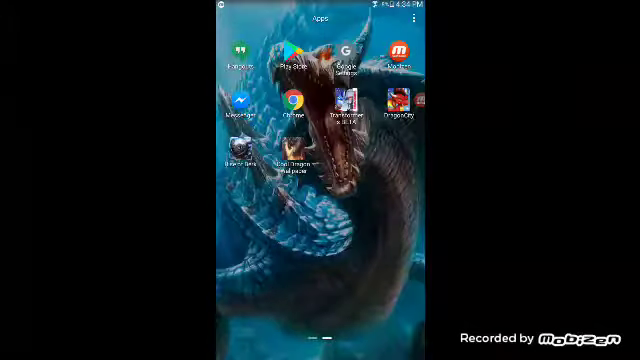